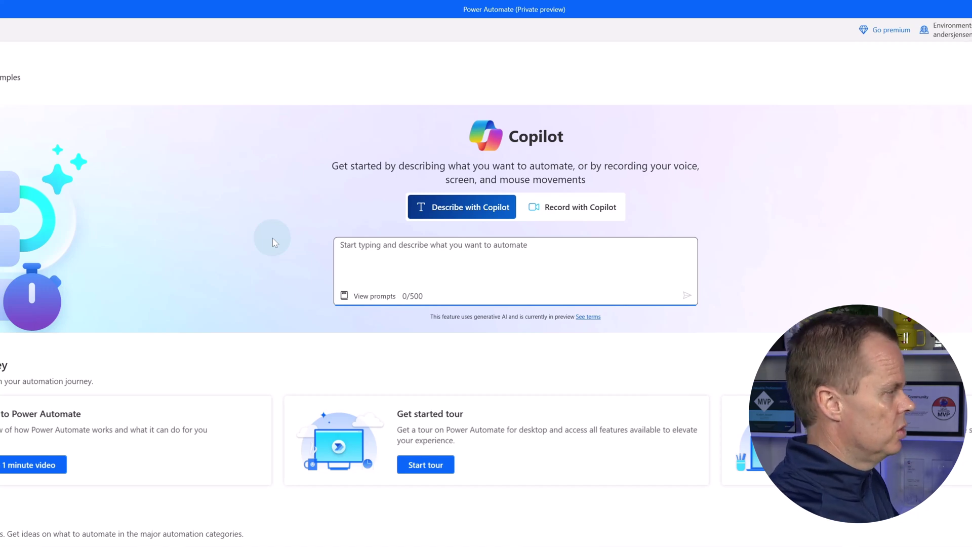
# Describe a flow that opens the desktop Employees workbook, shows each row's 'Name' in a message box, and closes Excel
pyautogui.click(572, 252)
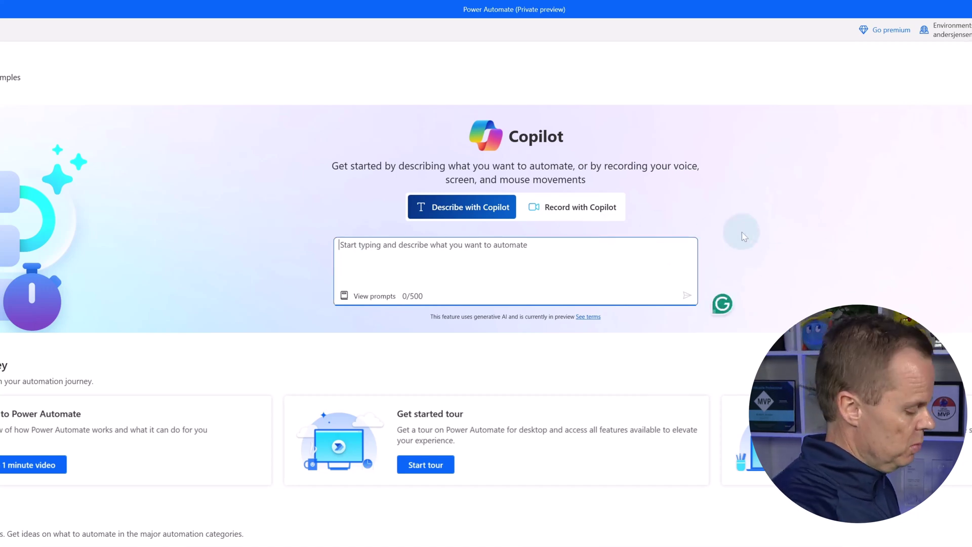
pyautogui.write('Open t')
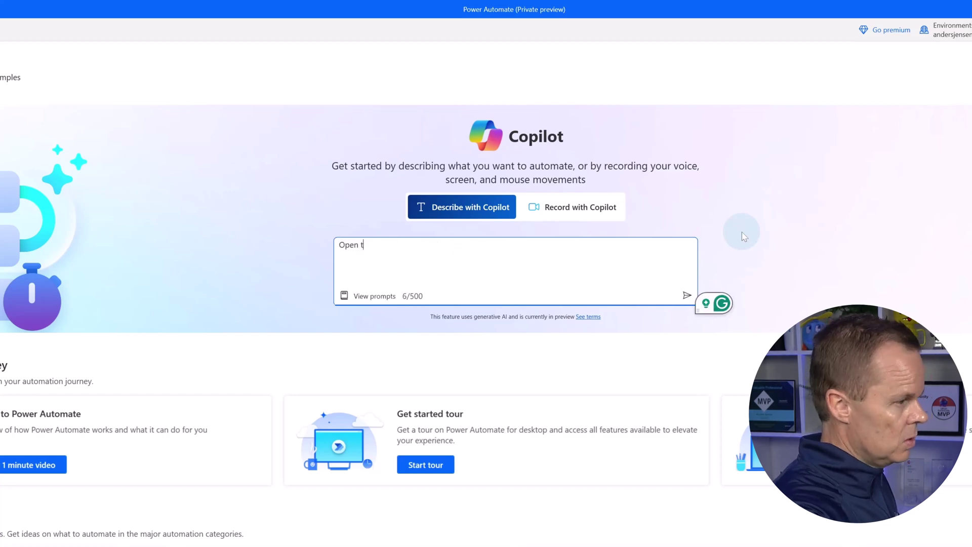
pyautogui.write('he Excel boo')
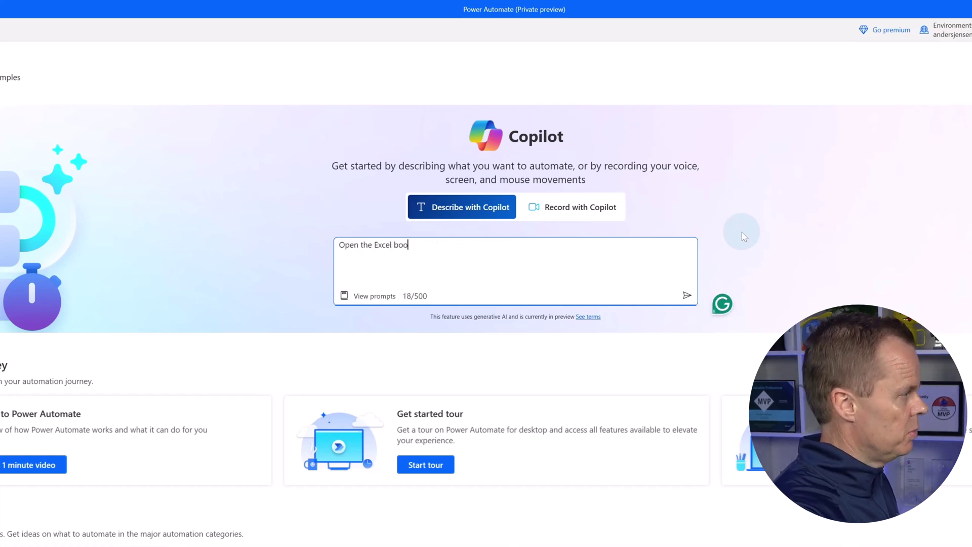
pyautogui.write('k on the desktop ')
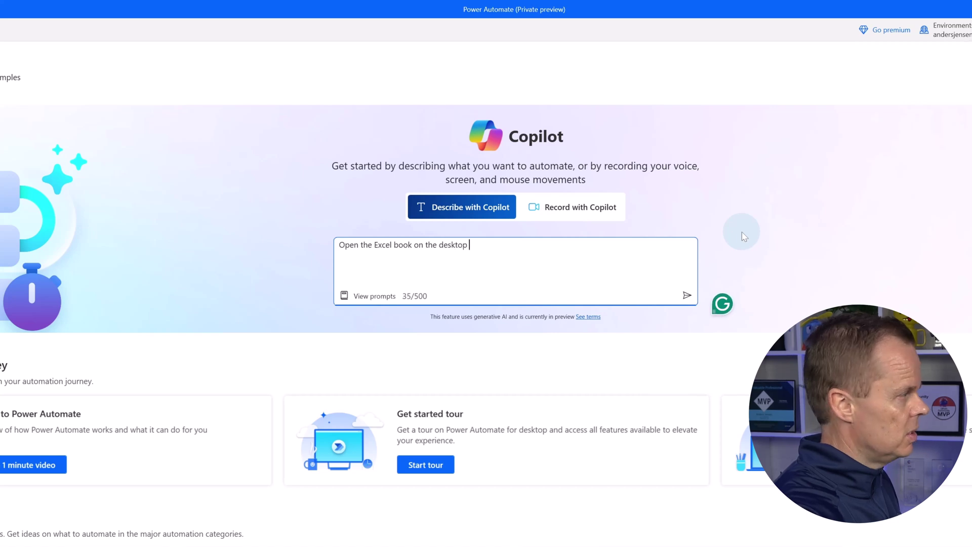
pyautogui.write('called Emp')
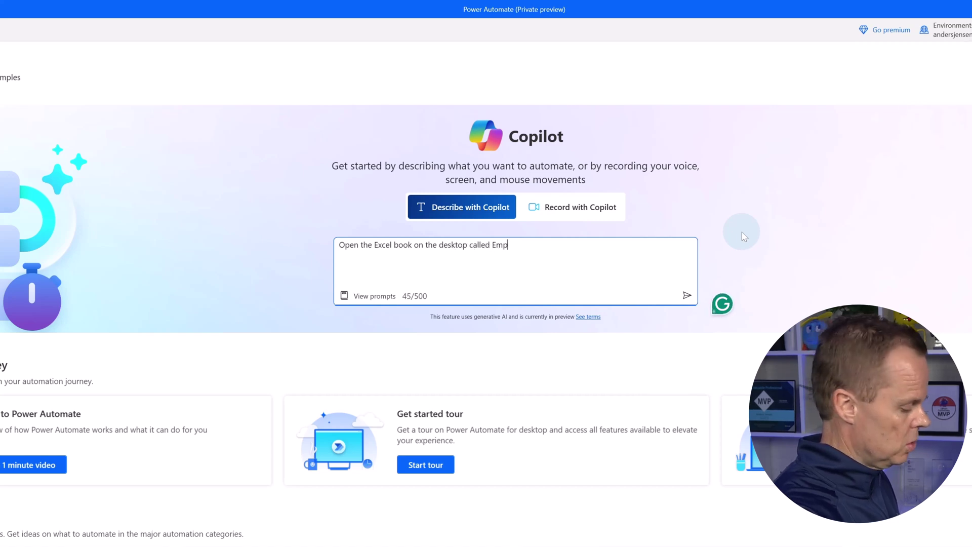
pyautogui.write('loyees, ')
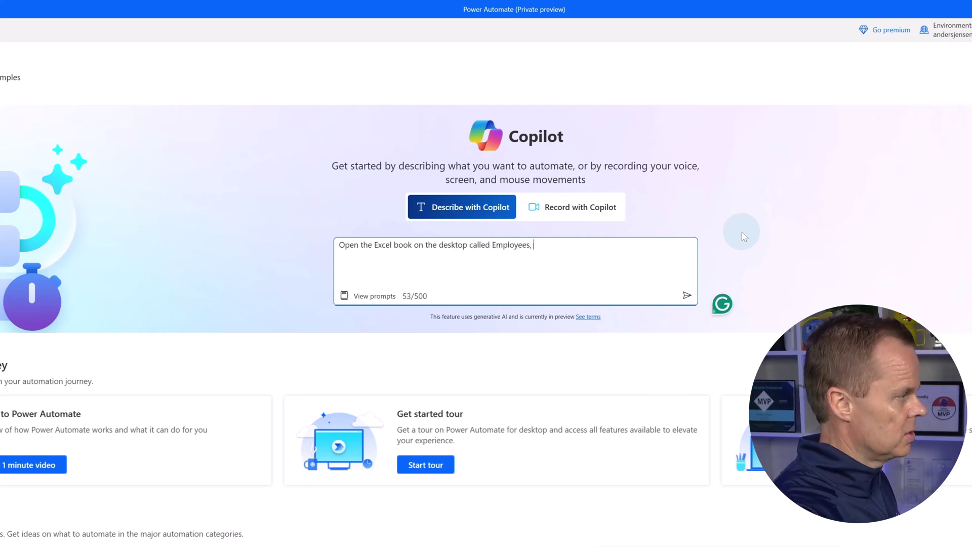
pyautogui.write('read the data,')
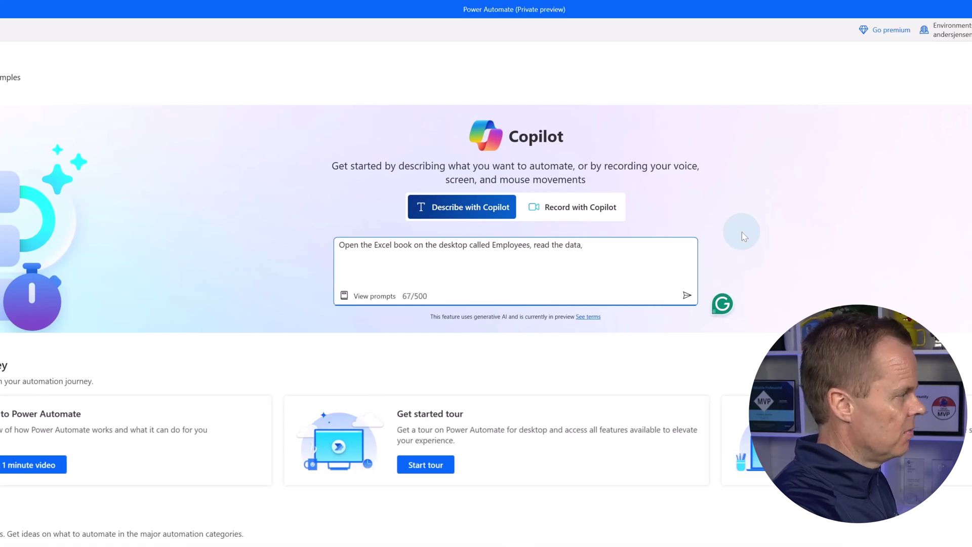
pyautogui.write(' and for each')
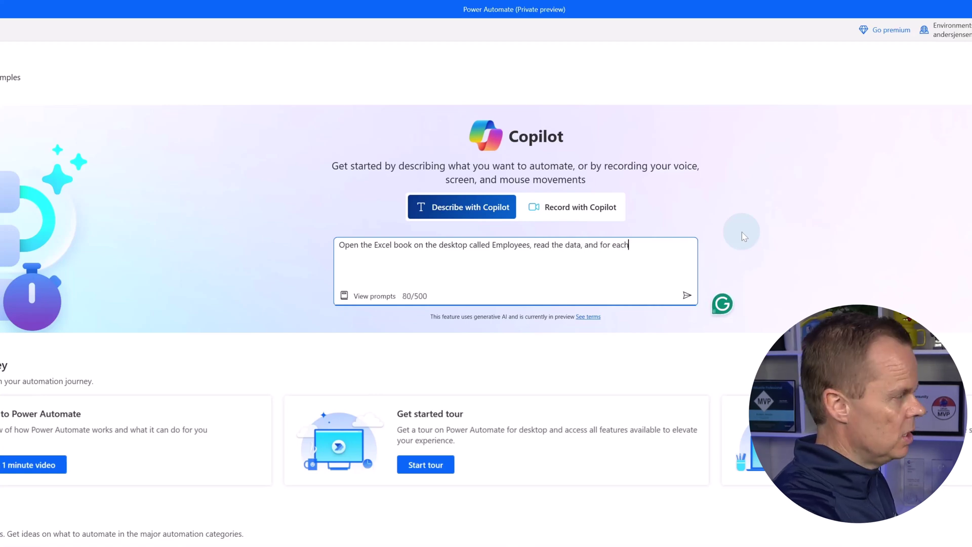
pyautogui.write(' row display ')
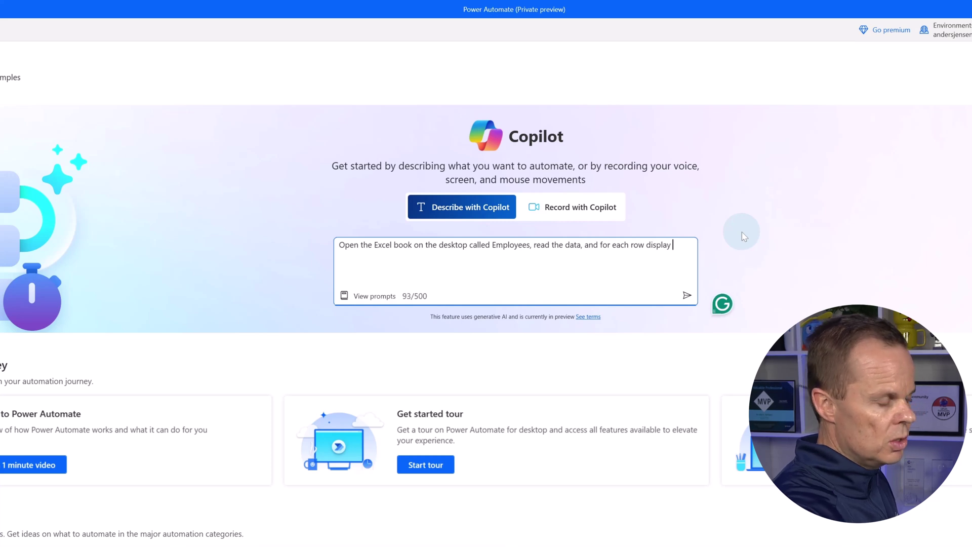
pyautogui.write("'Nme")
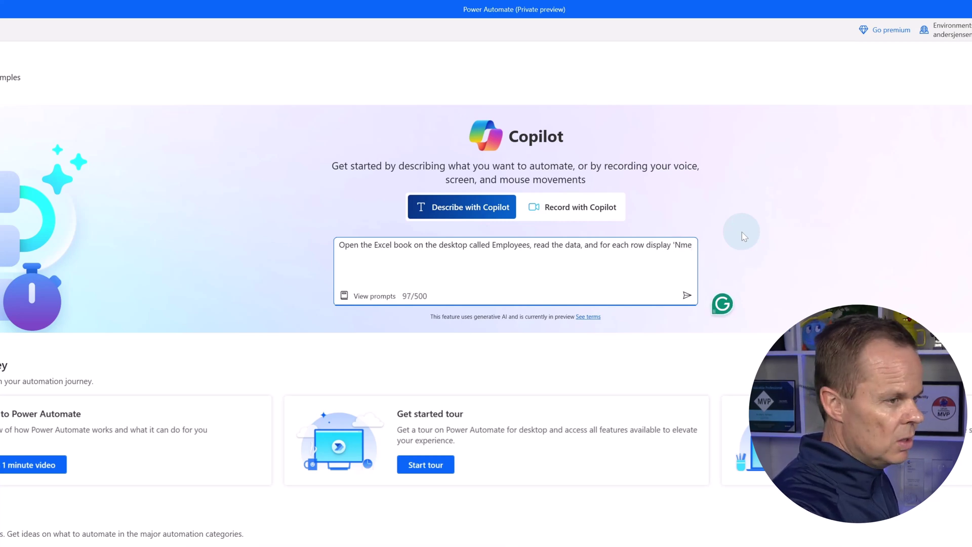
pyautogui.press('BackSpace')
pyautogui.press('BackSpace')
pyautogui.write('a')
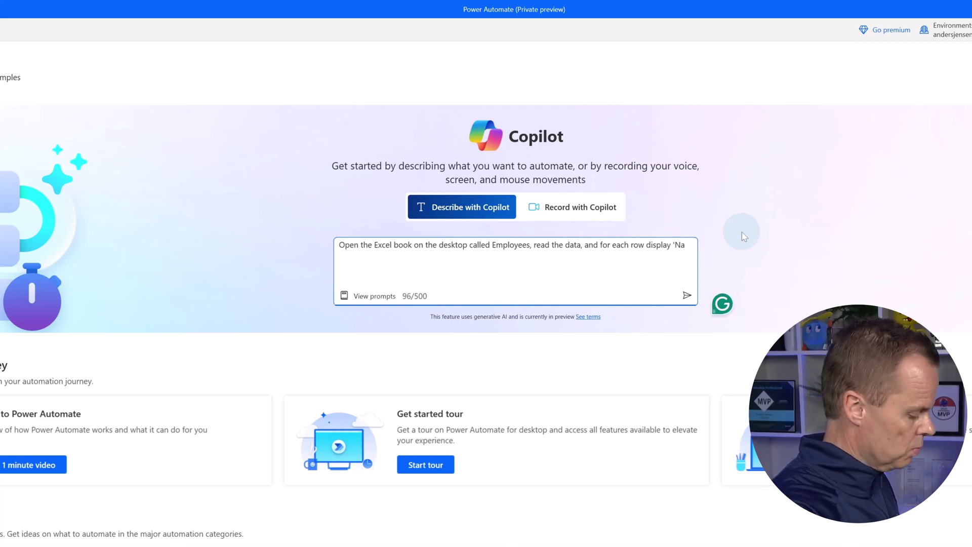
pyautogui.write("me' i")
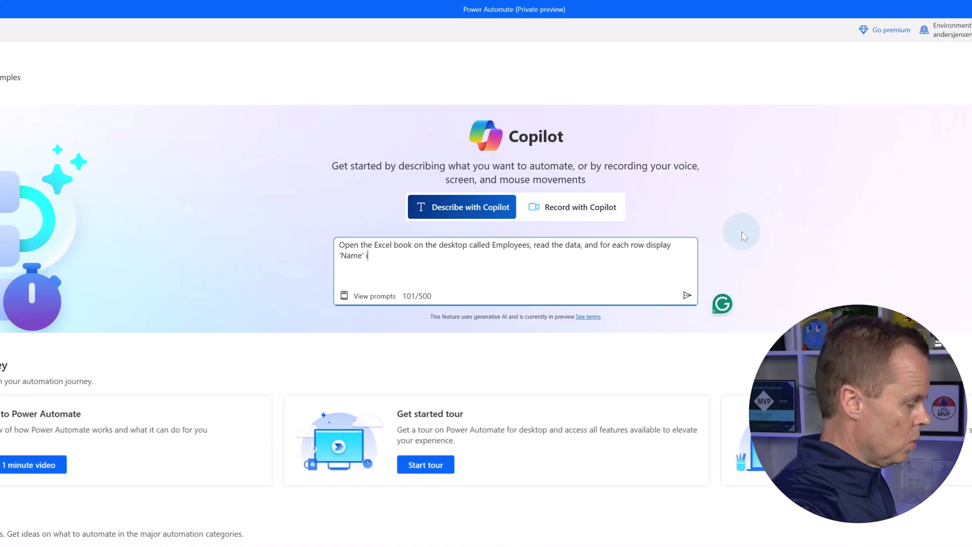
pyautogui.write('n a message')
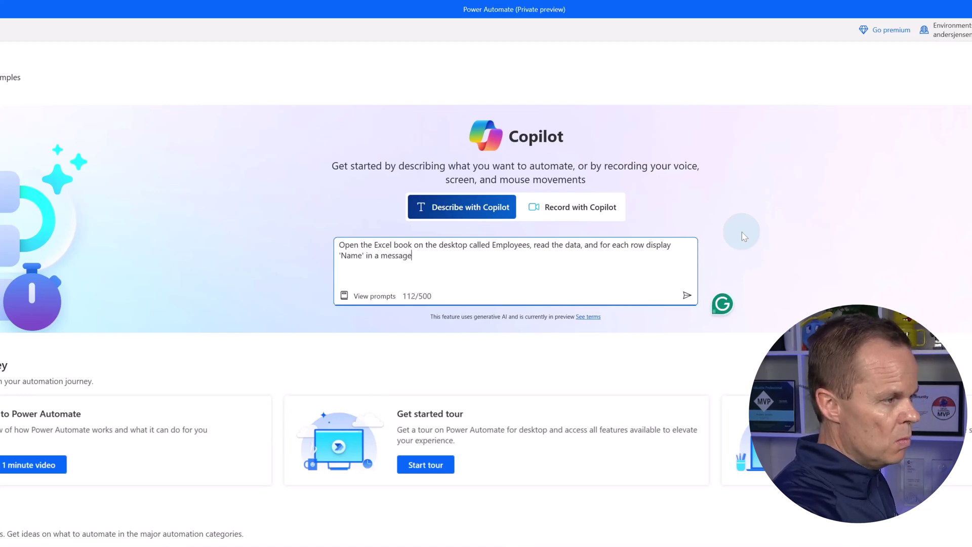
pyautogui.write(' box, finall')
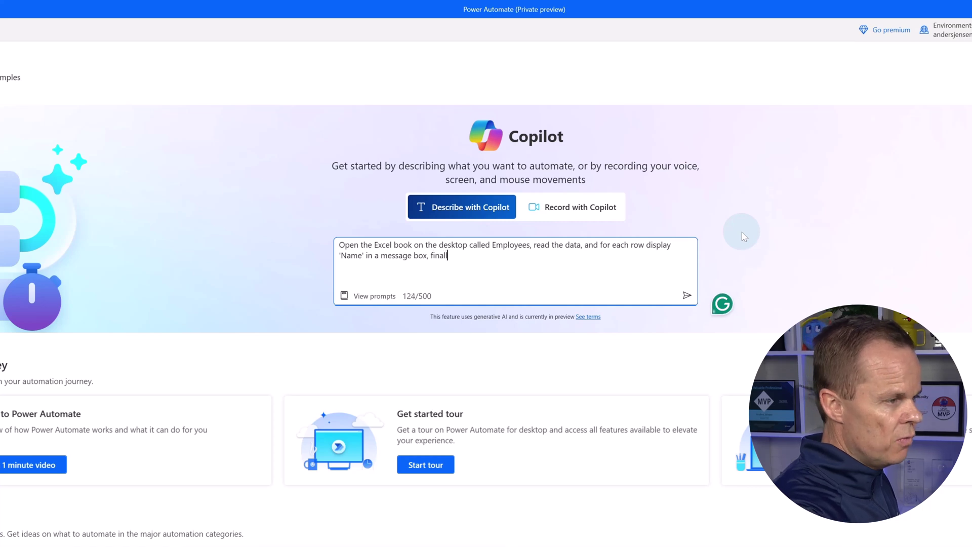
pyautogui.write('y close Excel')
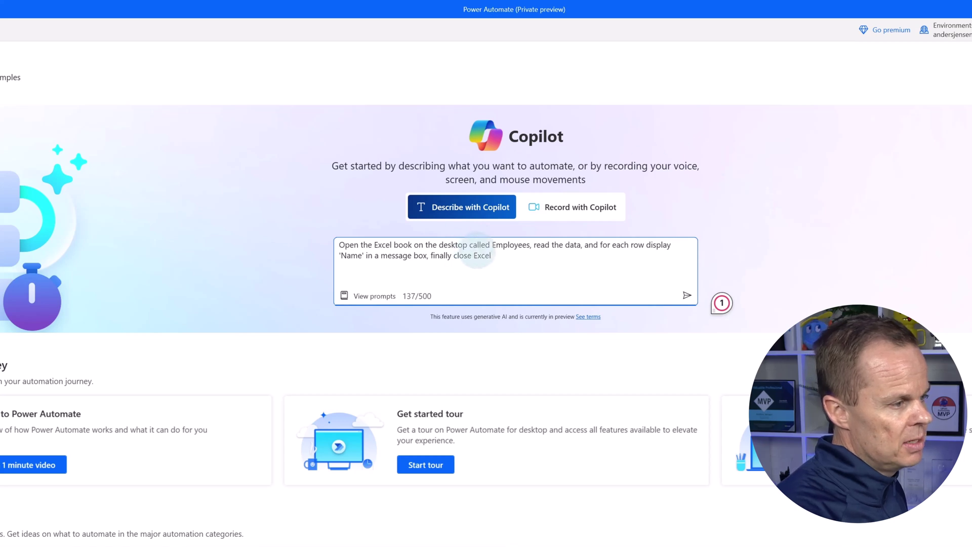
# Misspell 'Excel' and 'message' in the description, then submit it to Copilot
pyautogui.click(481, 256)
pyautogui.press('BackSpace')
pyautogui.press('Left')
pyautogui.press('Left')
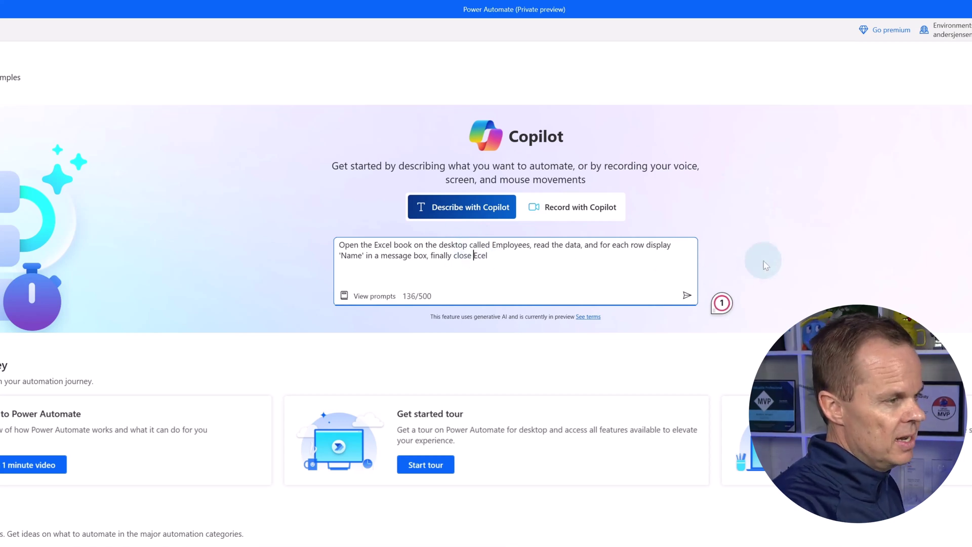
pyautogui.press('Left')
pyautogui.press('Left')
pyautogui.press('Left')
pyautogui.press('Left')
pyautogui.press('Left')
pyautogui.press('Left')
pyautogui.press('Left')
pyautogui.press('Left')
pyautogui.press('Left')
pyautogui.press('Left')
pyautogui.press('Left')
pyautogui.press('Left')
pyautogui.press('Left')
pyautogui.press('Left')
pyautogui.press('Left')
pyautogui.press('Left')
pyautogui.press('Left')
pyautogui.press('Left')
pyautogui.press('Left')
pyautogui.press('Left')
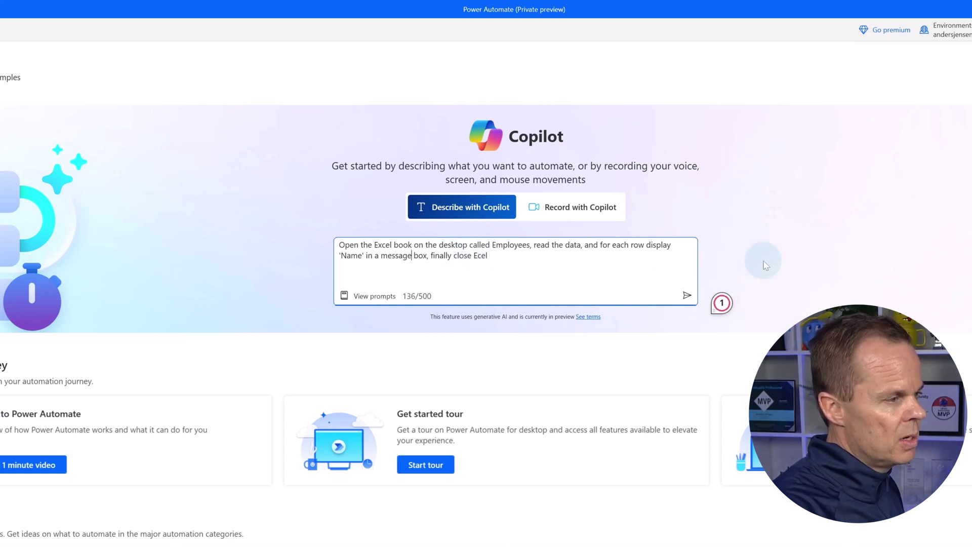
pyautogui.press('BackSpace')
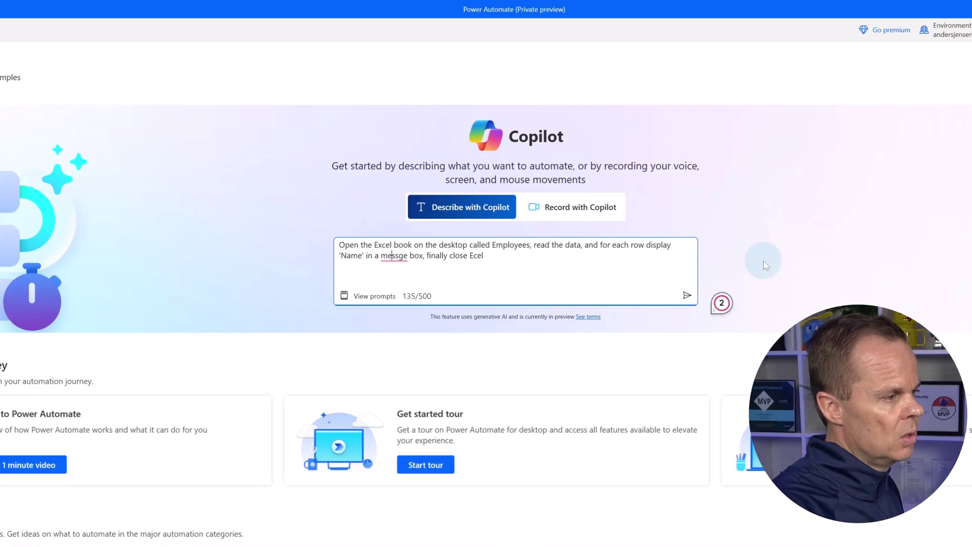
pyautogui.press('Left')
pyautogui.press('BackSpace')
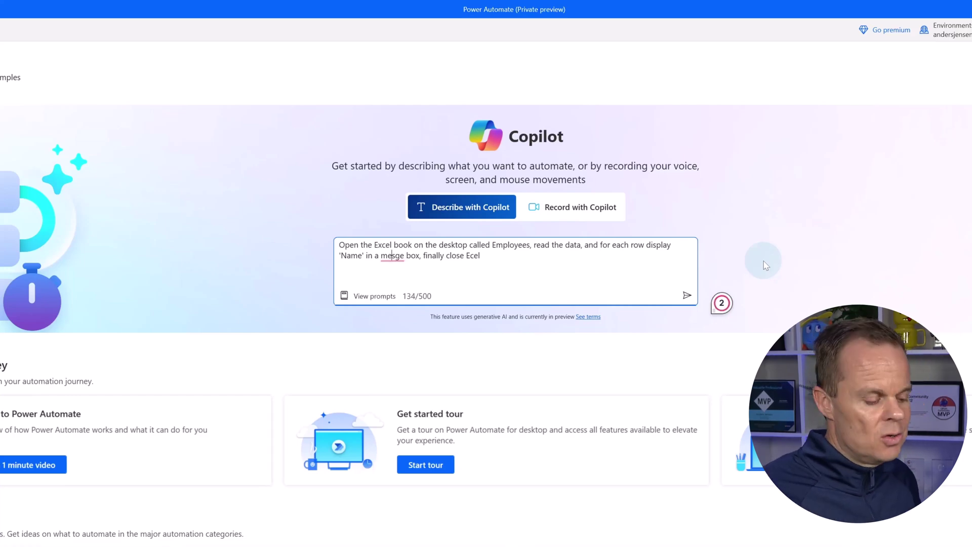
pyautogui.press('Return')
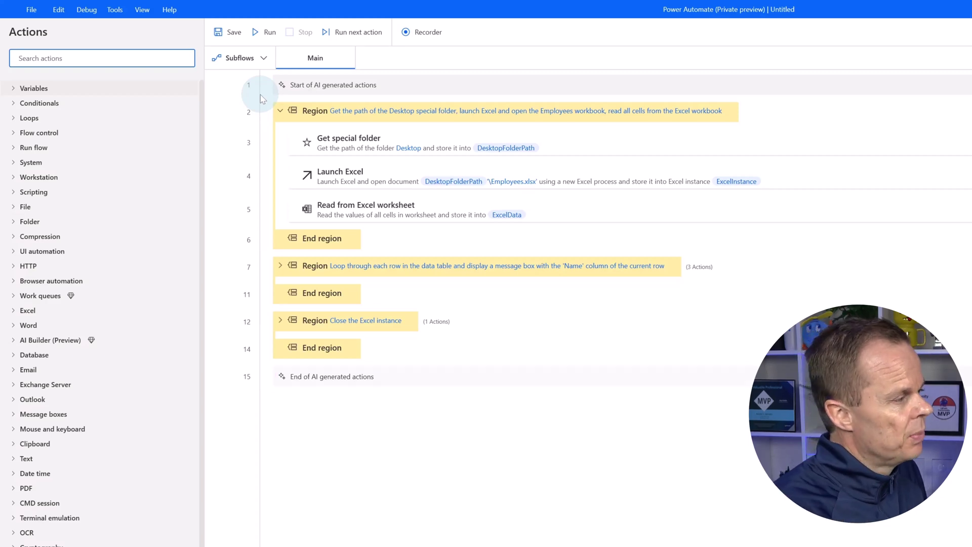
# Expand the For each loop region and the Close the Excel instance region to review their actions
pyautogui.click(280, 265)
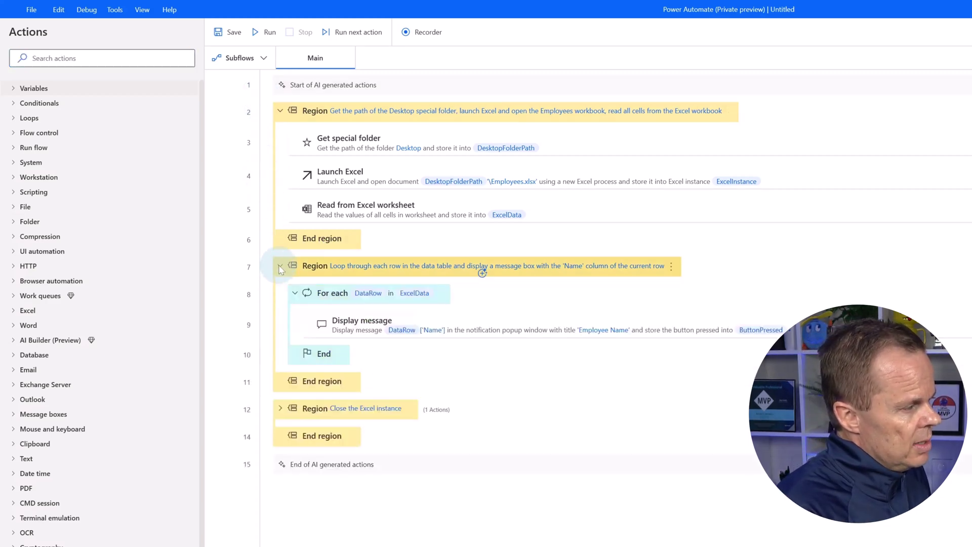
pyautogui.click(280, 408)
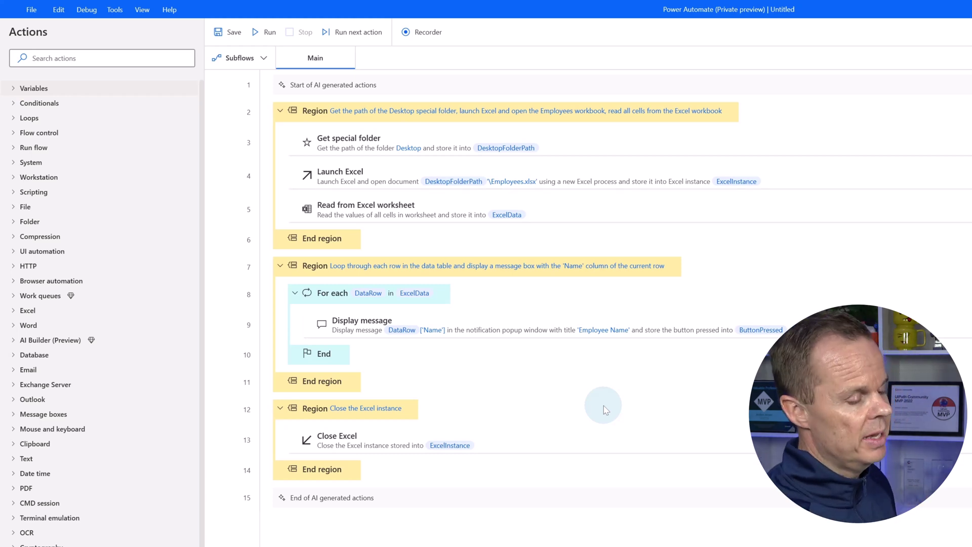
# Run the flow, dismiss four 'Employee Name' message boxes, then stop the run
pyautogui.click(261, 35)
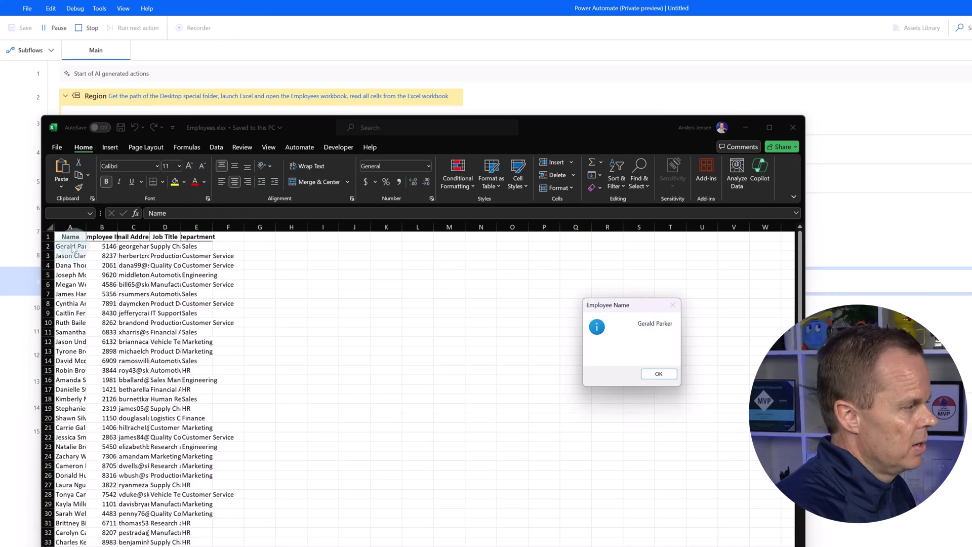
pyautogui.click(656, 375)
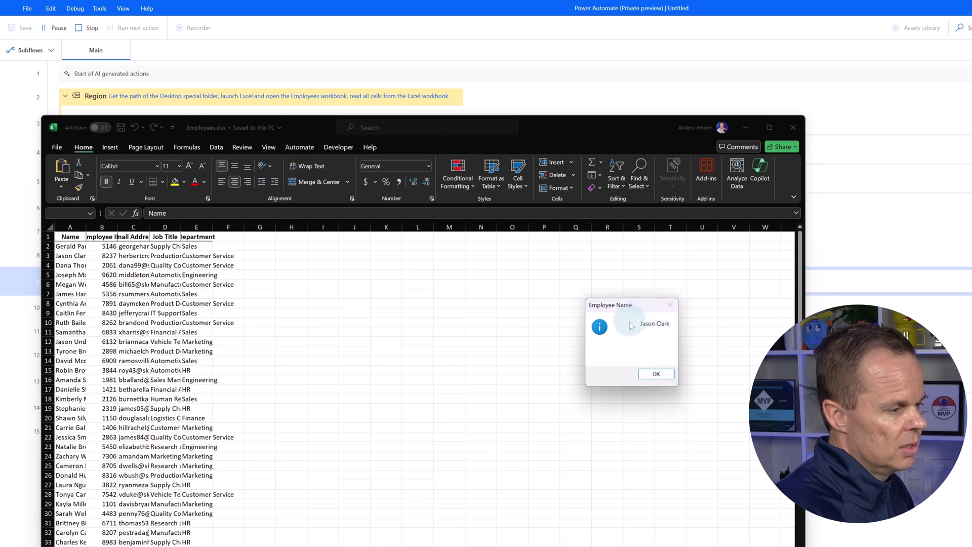
pyautogui.click(657, 375)
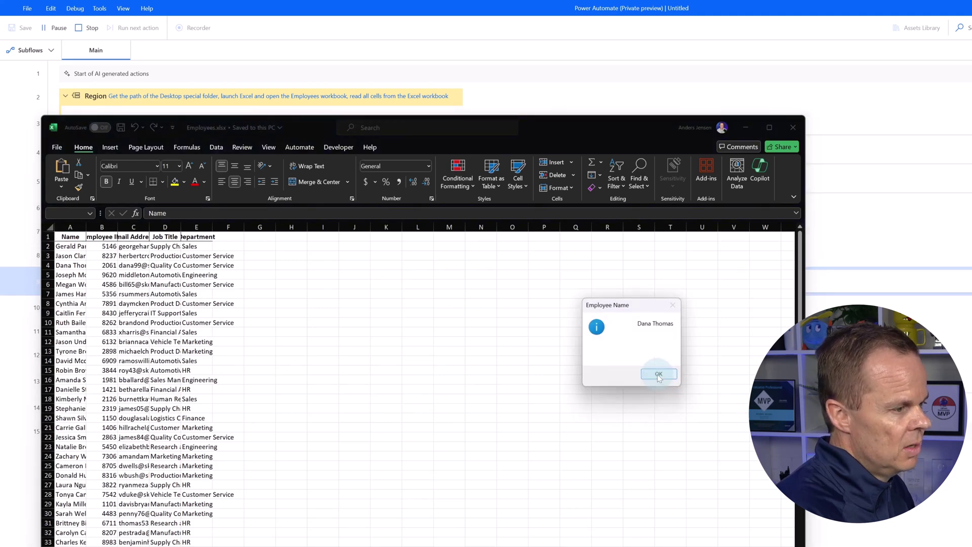
pyautogui.click(658, 374)
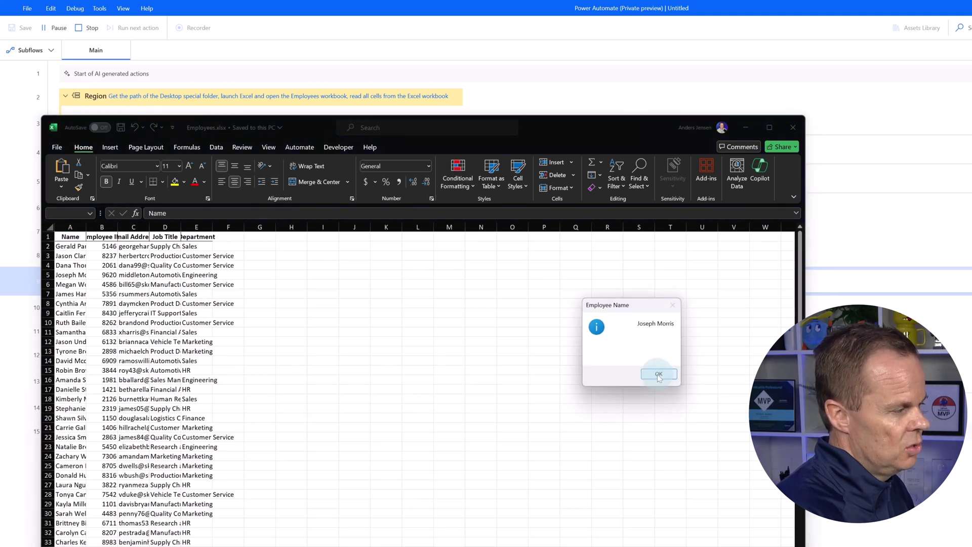
pyautogui.click(658, 375)
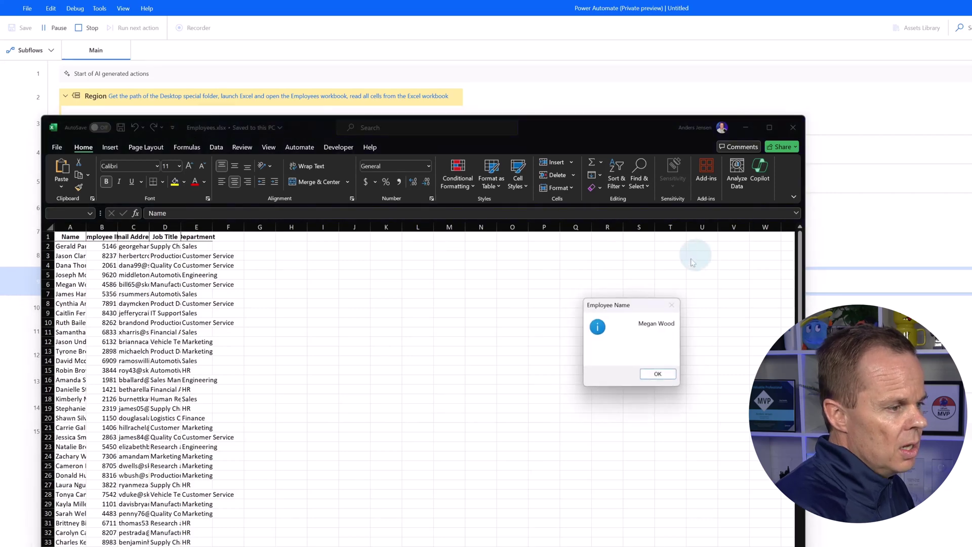
pyautogui.click(86, 25)
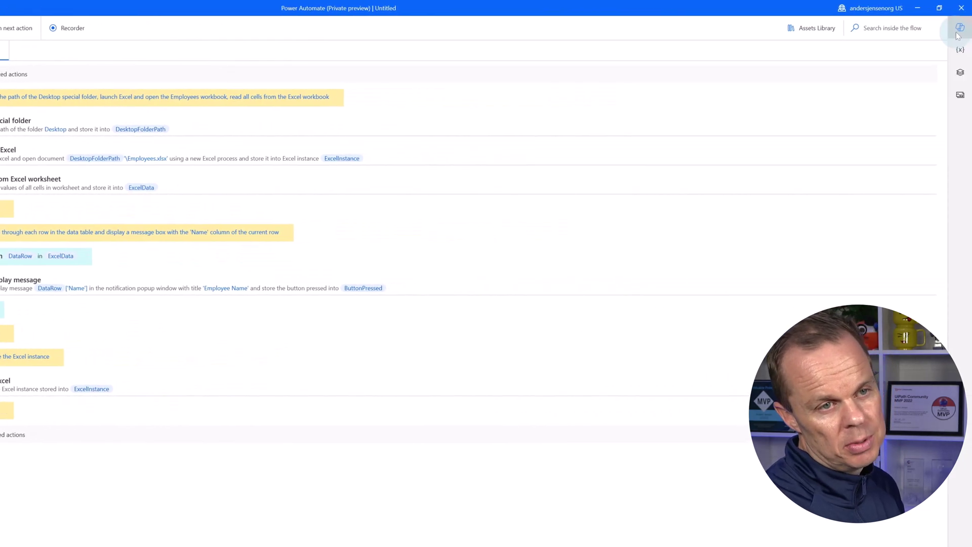
# Glance at the Copilot assistant pane, close it, and save the flow
pyautogui.click(958, 30)
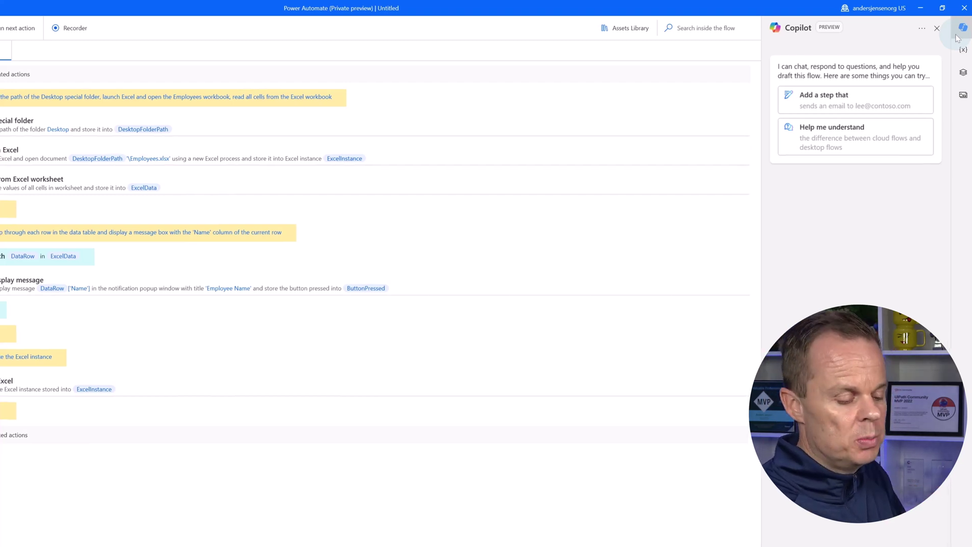
pyautogui.click(958, 30)
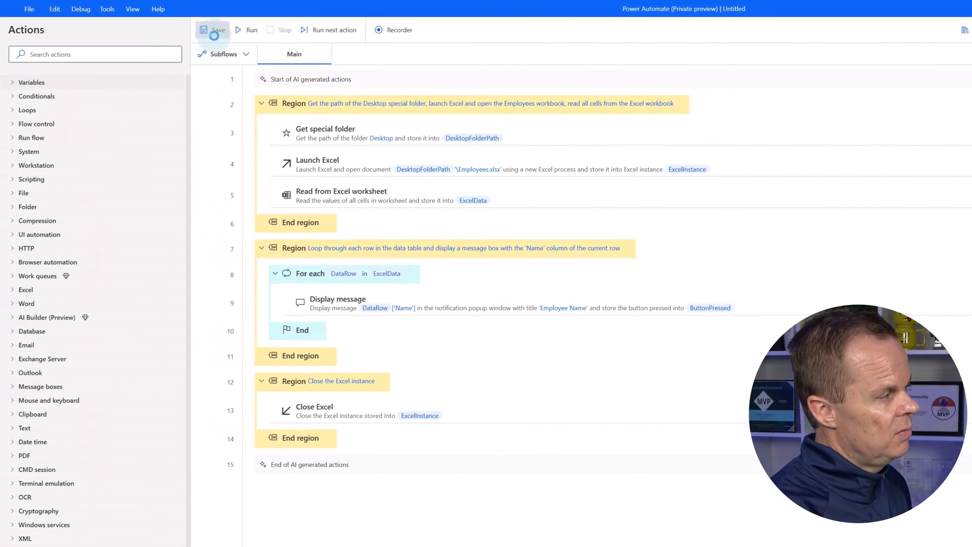
pyautogui.click(175, 32)
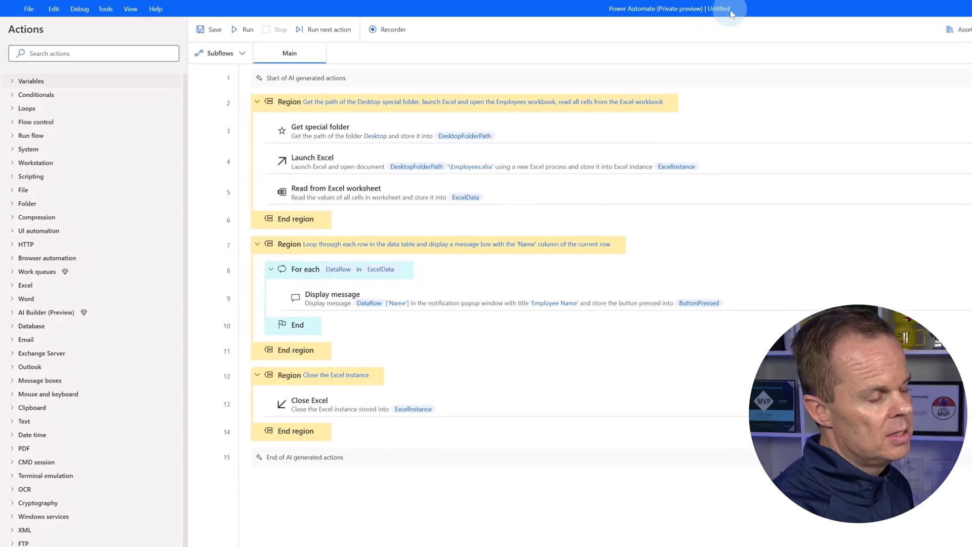
# Close the designer, check the Untitled flow's properties in My flows, then choose Record with Copilot
pyautogui.click(958, 7)
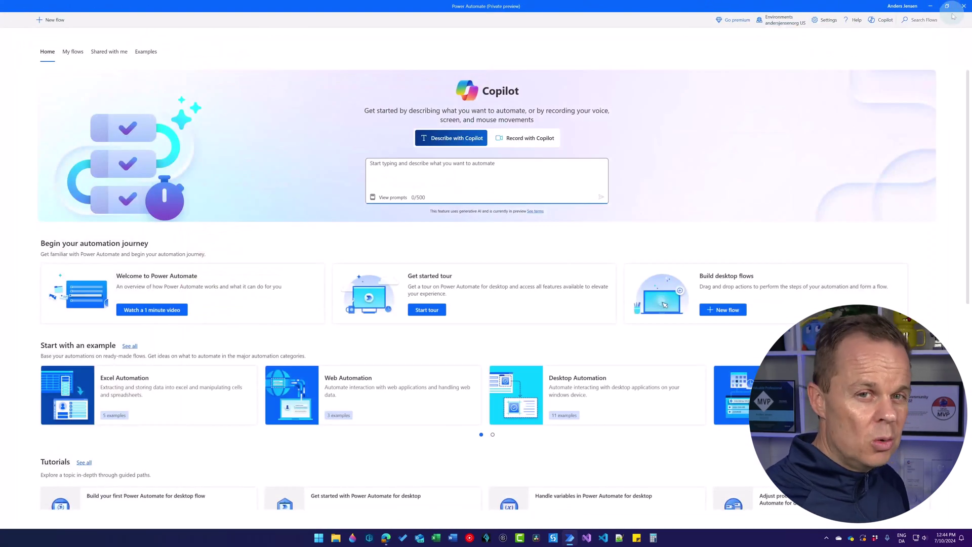
pyautogui.click(72, 51)
pyautogui.click(254, 96)
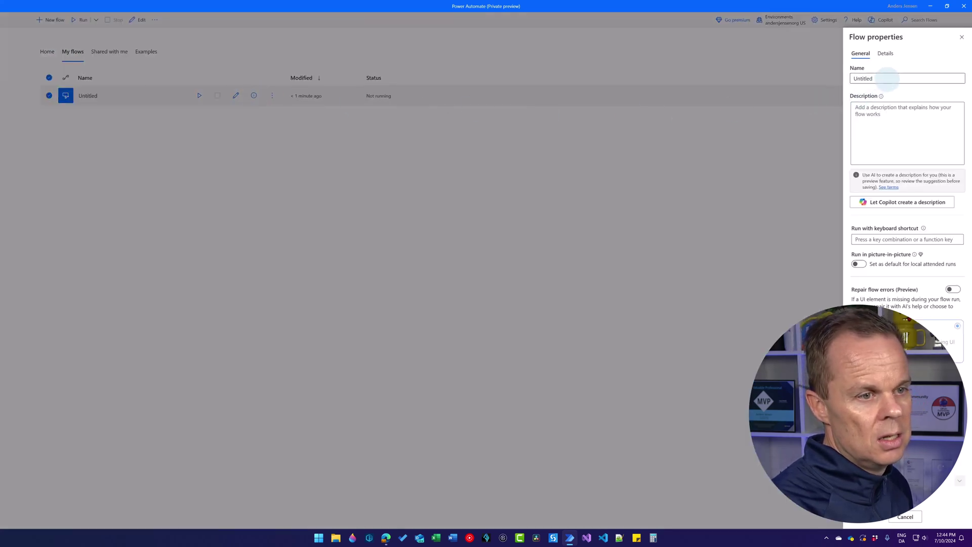
pyautogui.doubleClick(886, 78)
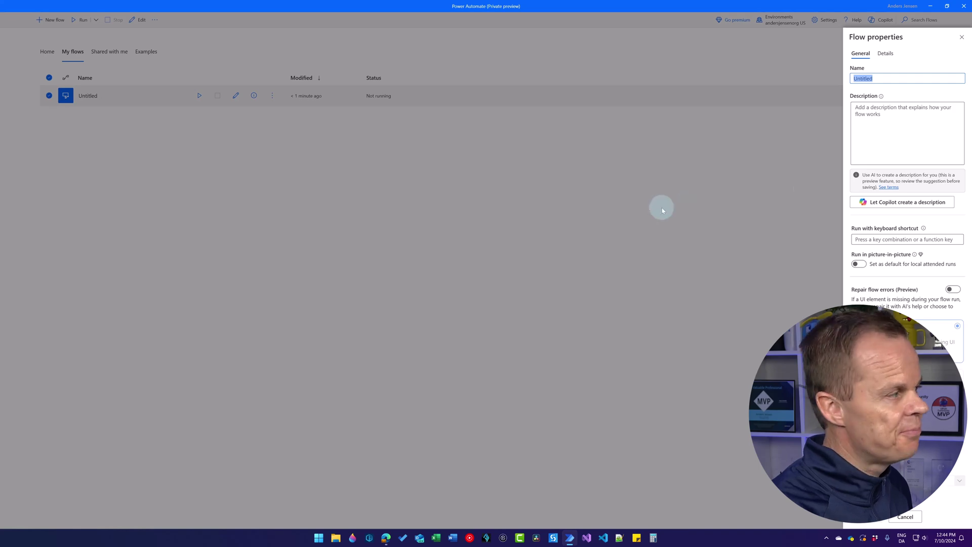
pyautogui.click(47, 51)
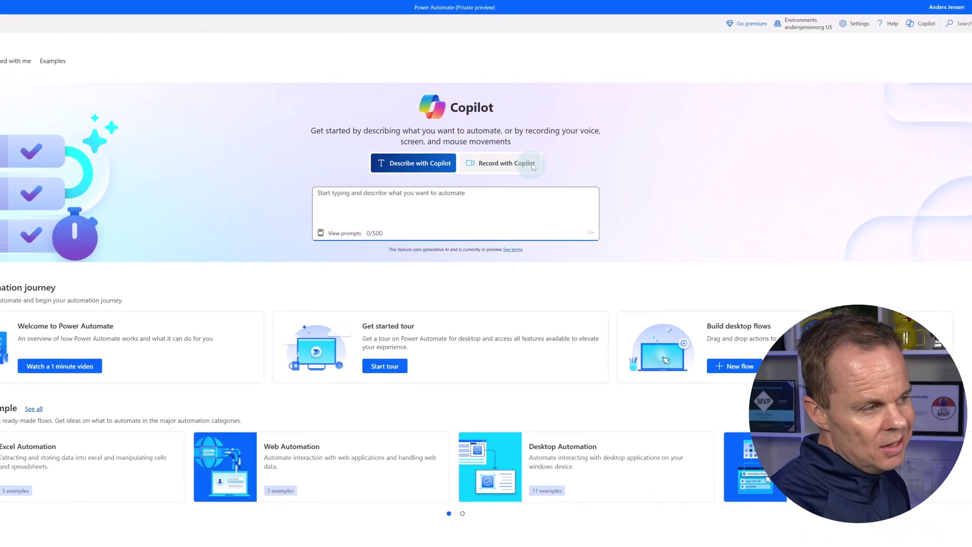
pyautogui.click(529, 144)
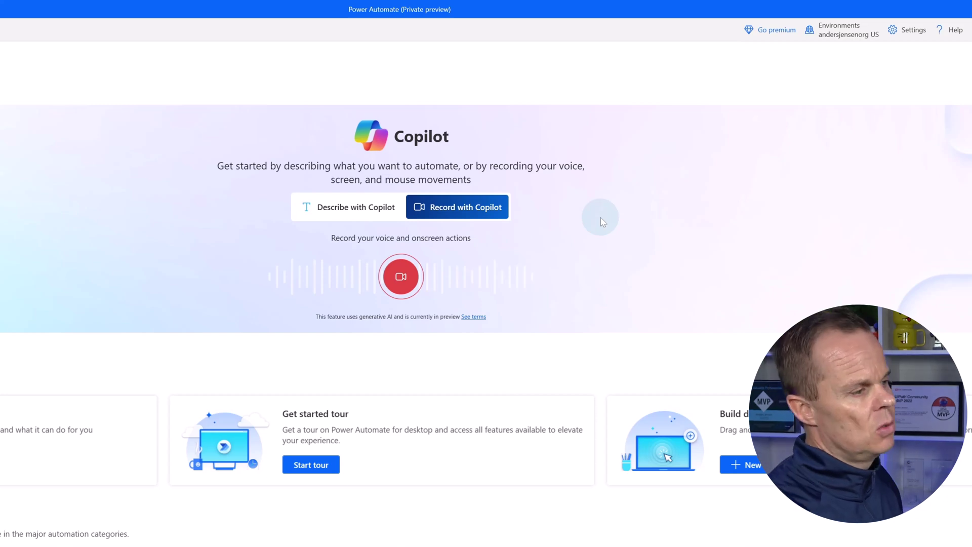
# Start the Copilot recording of voice and on-screen actions
pyautogui.click(402, 280)
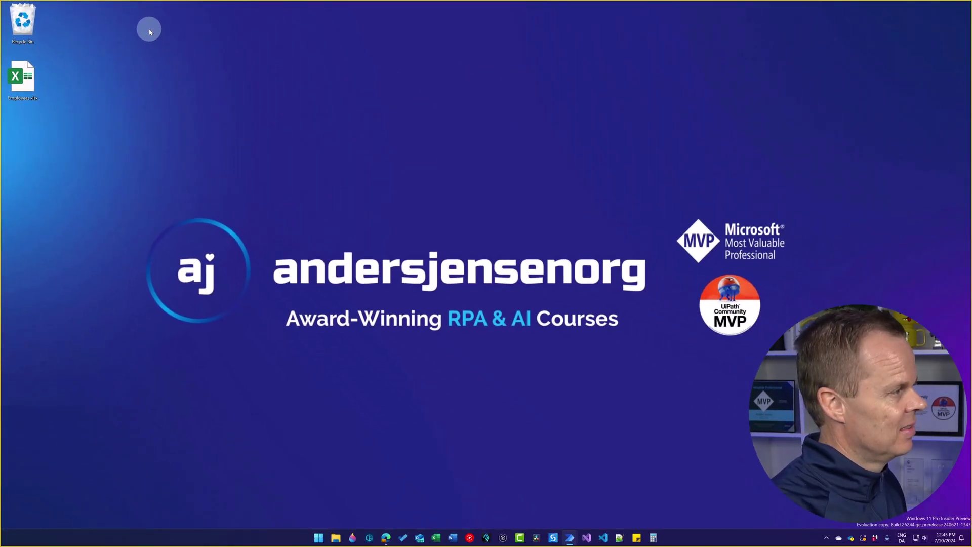
# Launch Microsoft Edge from the Start search
pyautogui.click(324, 538)
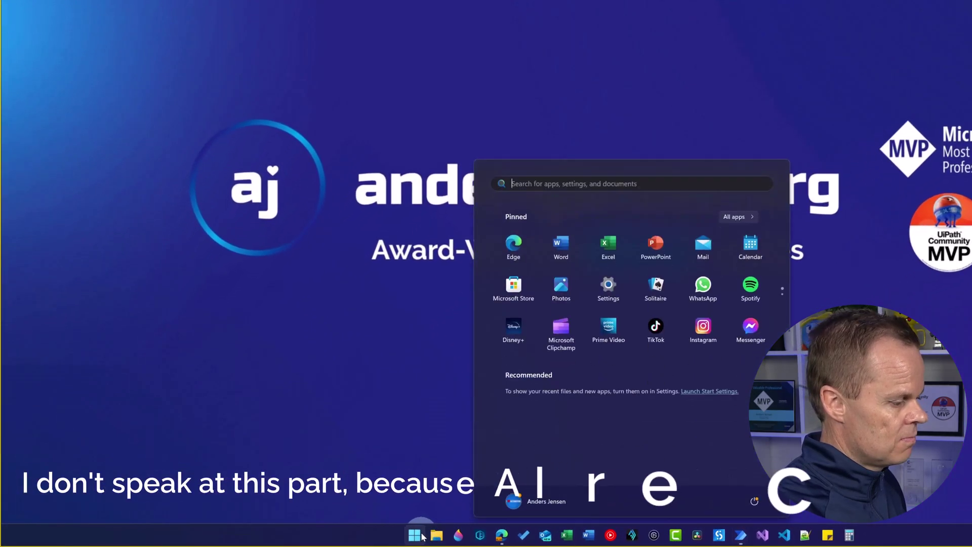
pyautogui.write('edge')
pyautogui.press('Return')
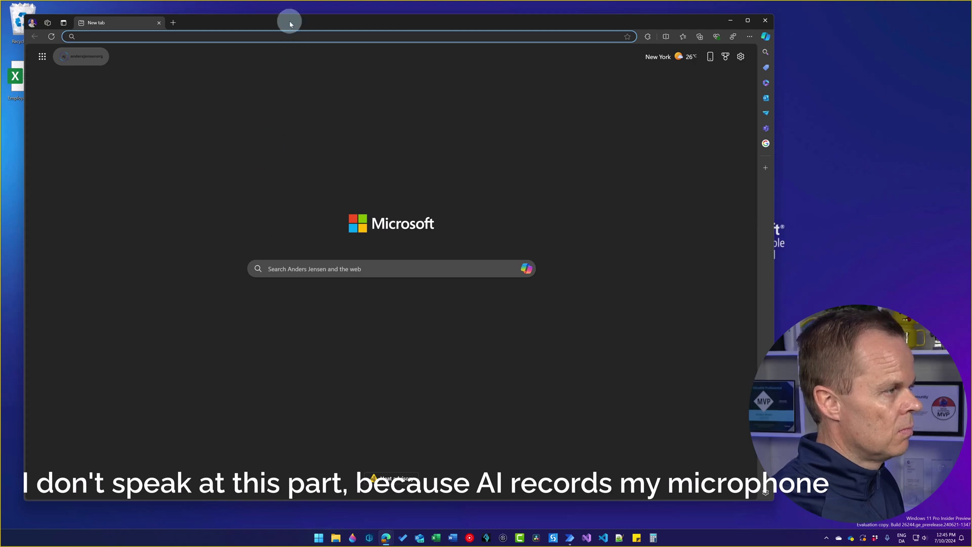
# Move the Edge window right and load andersjensen.org
pyautogui.moveTo(288, 20); pyautogui.dragTo(440, 26)
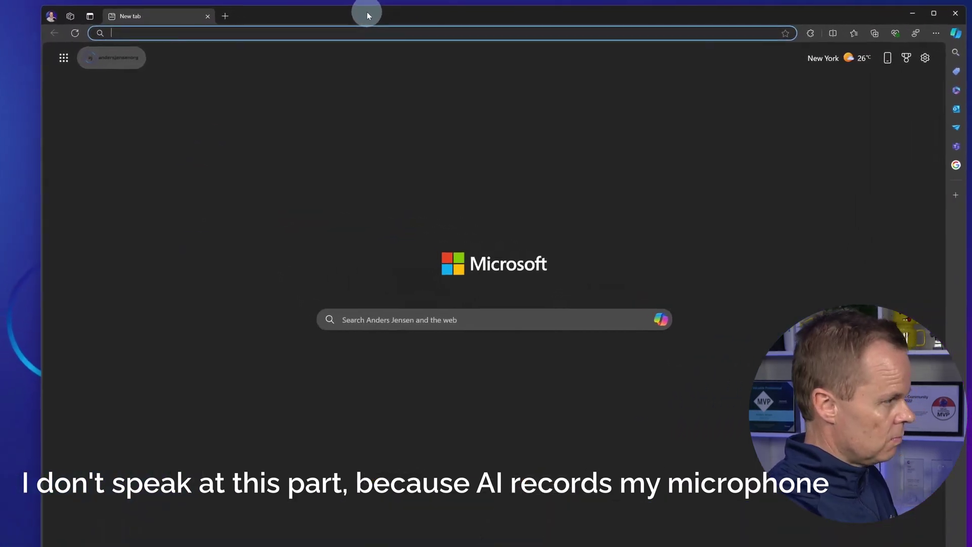
pyautogui.write('andersjensen.org')
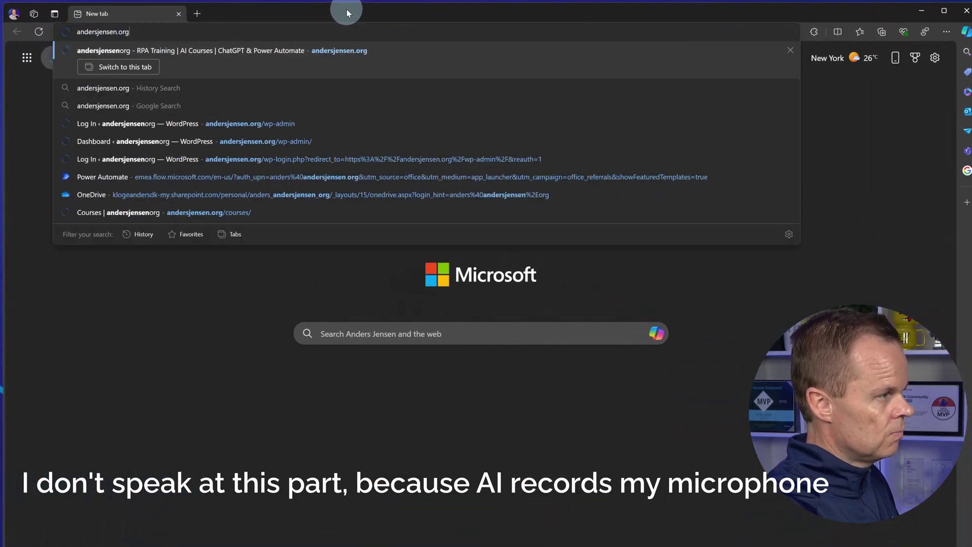
pyautogui.press('Return')
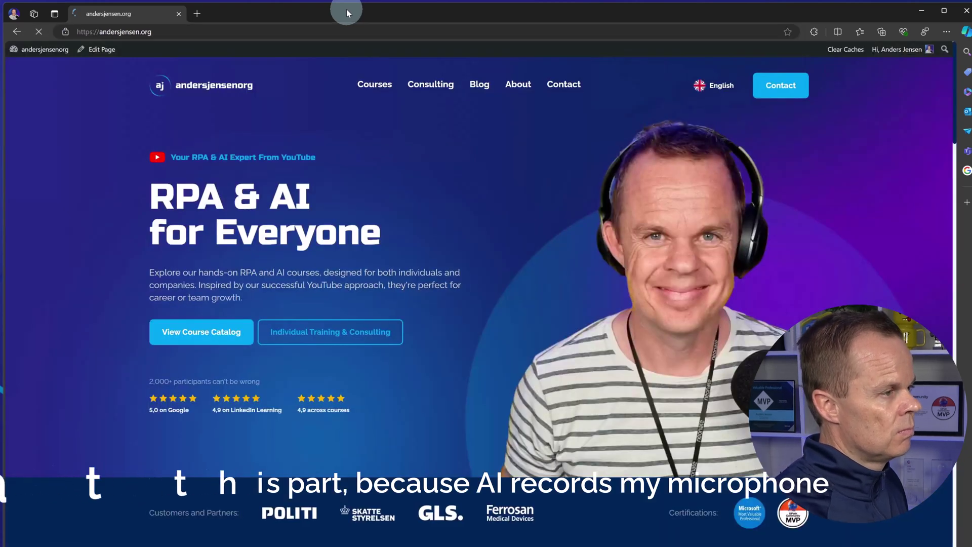
pyautogui.click(373, 87)
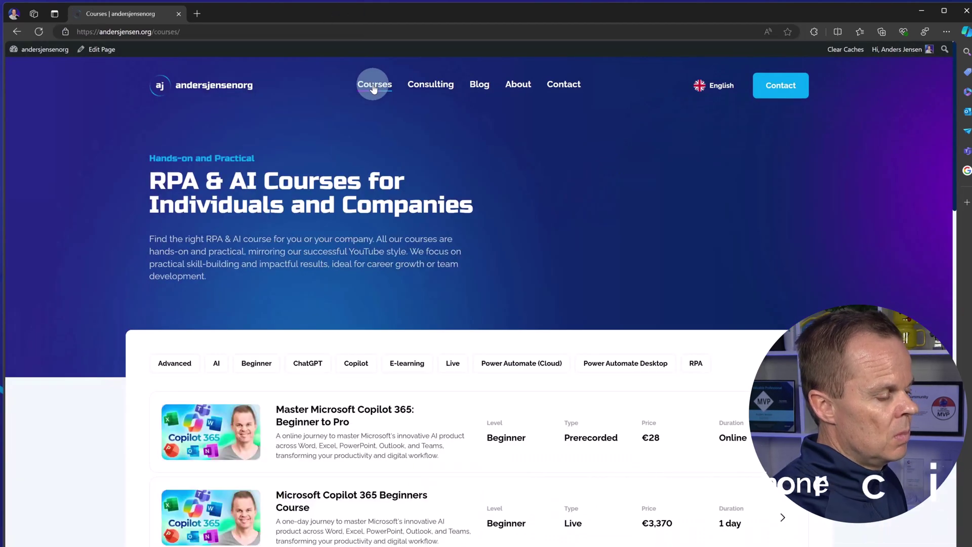